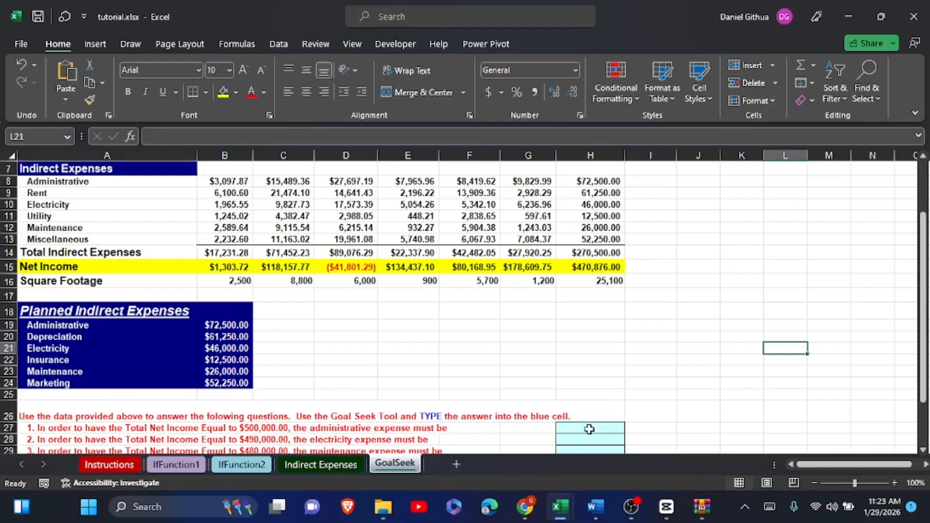
# - Inspect the total indirect expenses in H14, the total net income in H15 and the planned administrative expense in B19
pyautogui.scroll(-1, 589, 429)
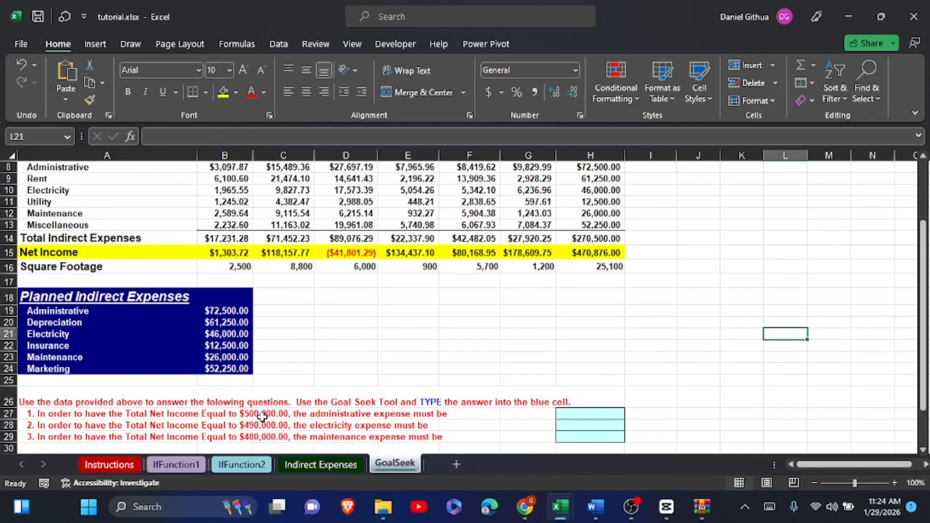
pyautogui.click(599, 242)
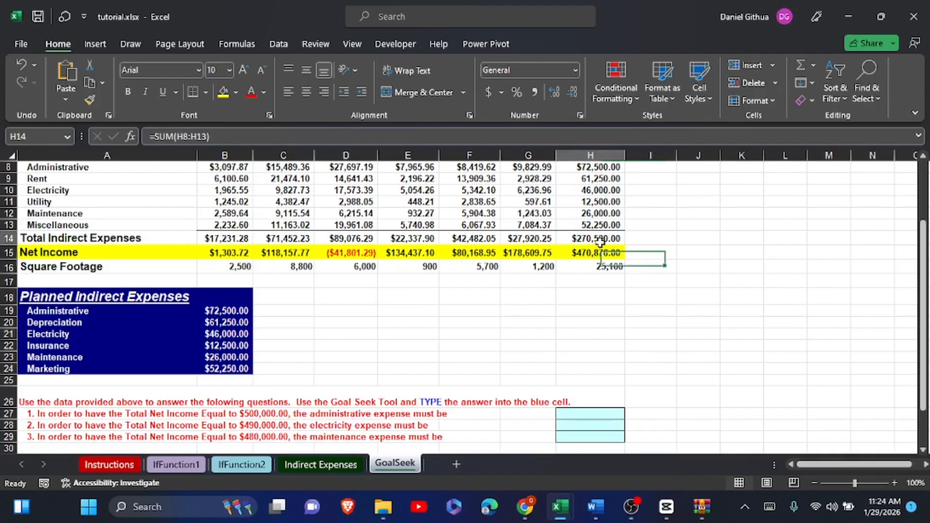
pyautogui.click(613, 250)
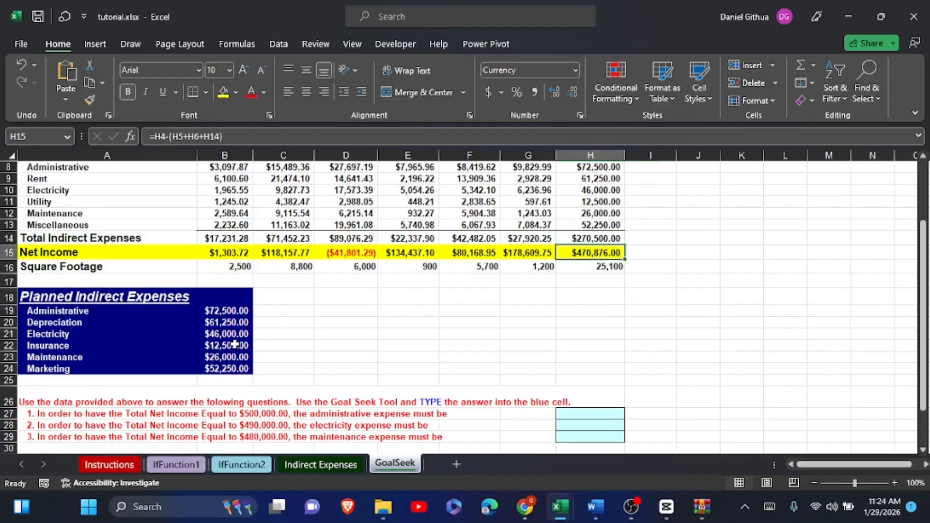
pyautogui.click(212, 310)
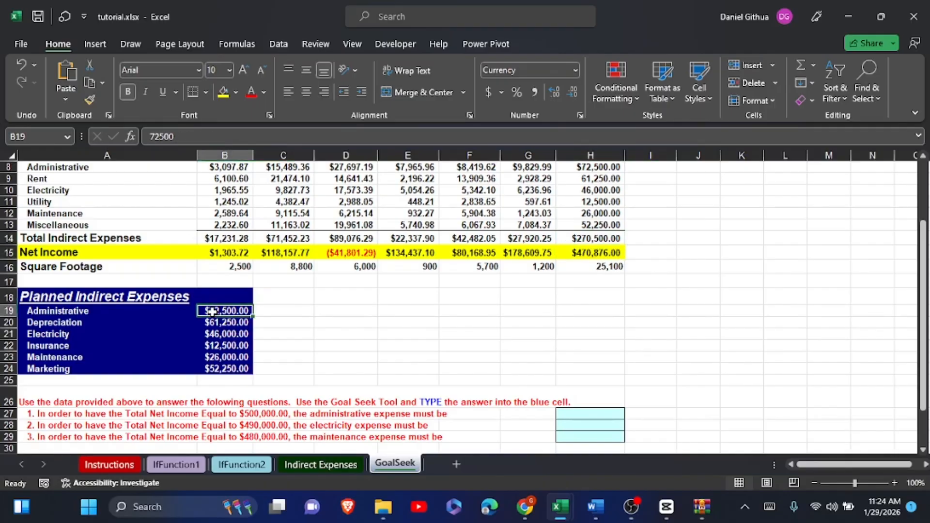
# - Start a Goal Seek on the total net income in H15 with a target value of 500000
pyautogui.click(572, 253)
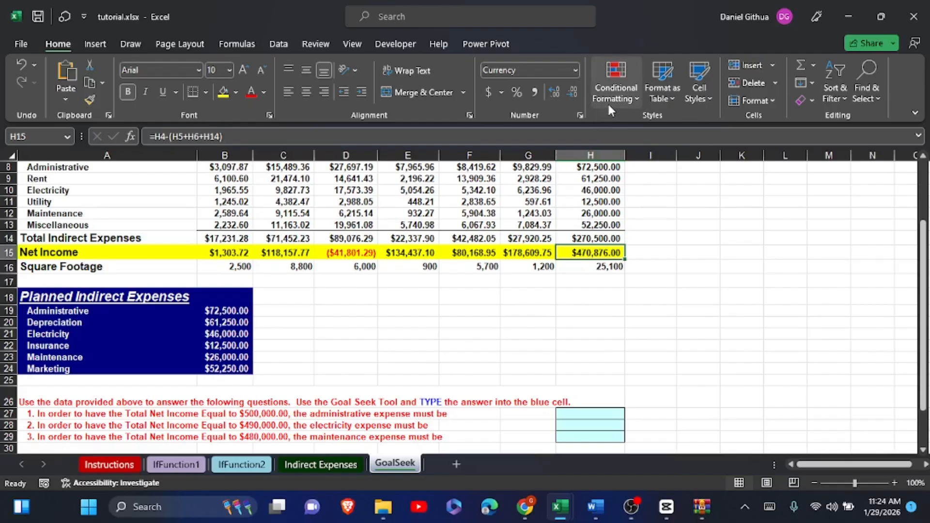
pyautogui.click(271, 45)
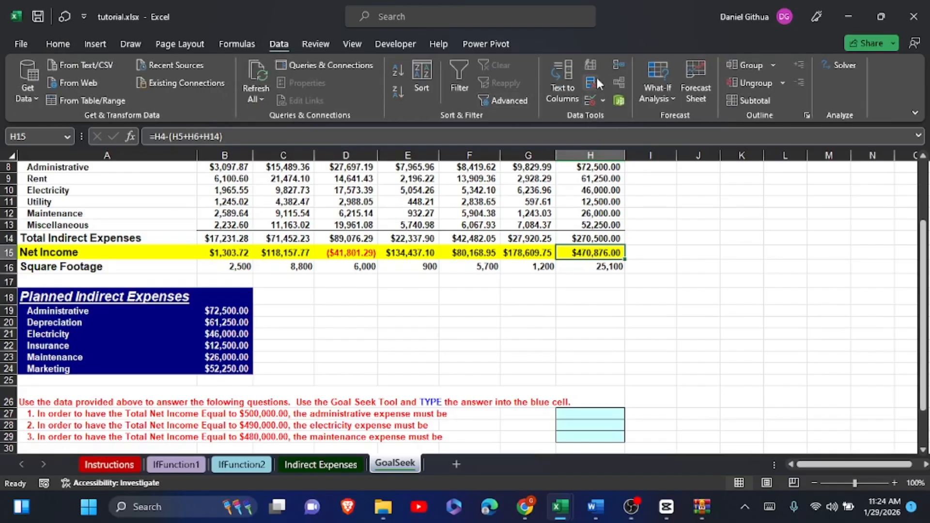
pyautogui.click(673, 97)
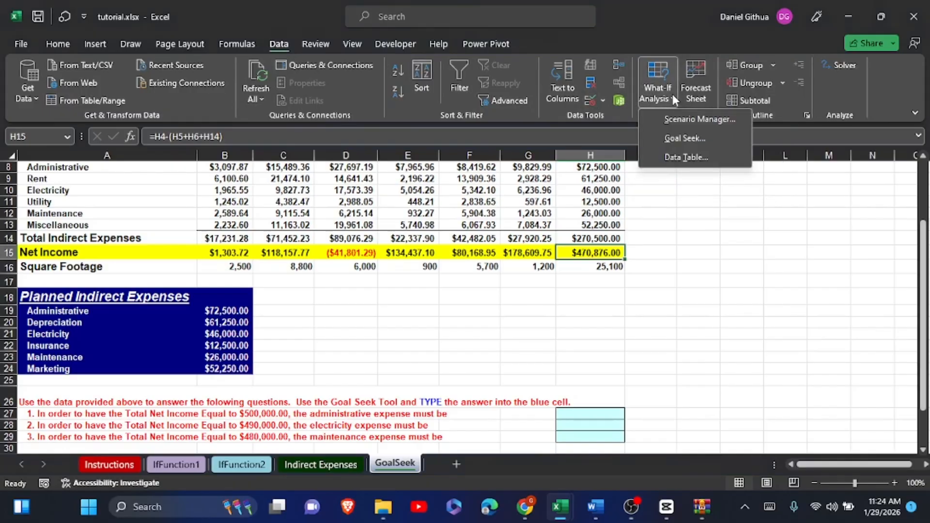
pyautogui.click(687, 138)
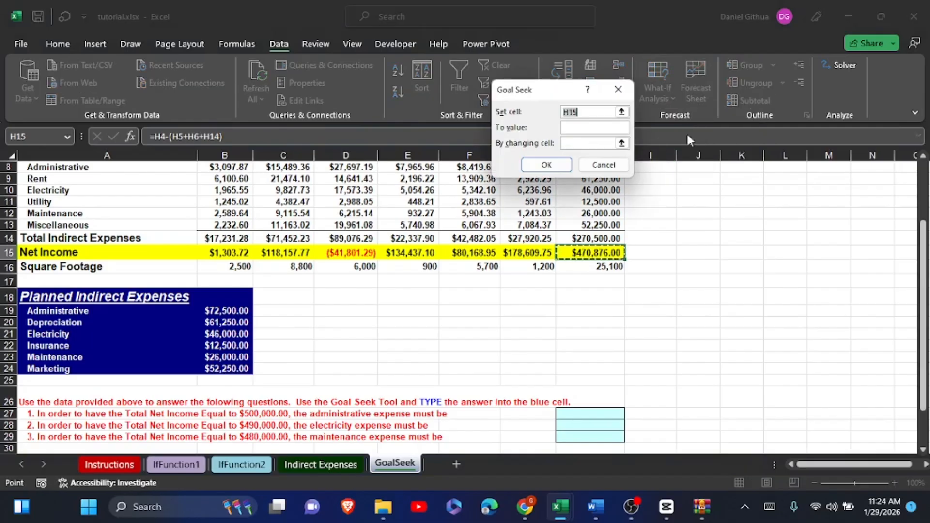
pyautogui.click(581, 128)
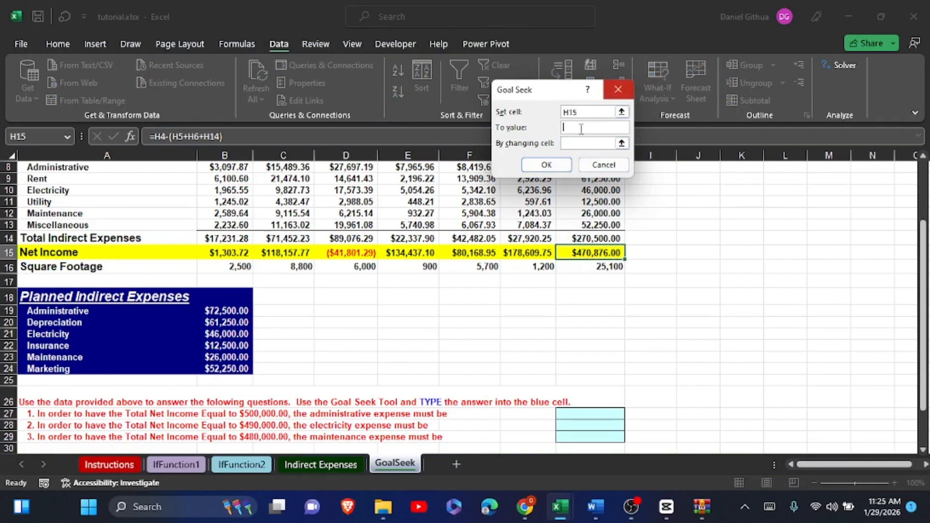
pyautogui.write('50')
pyautogui.click(581, 128)
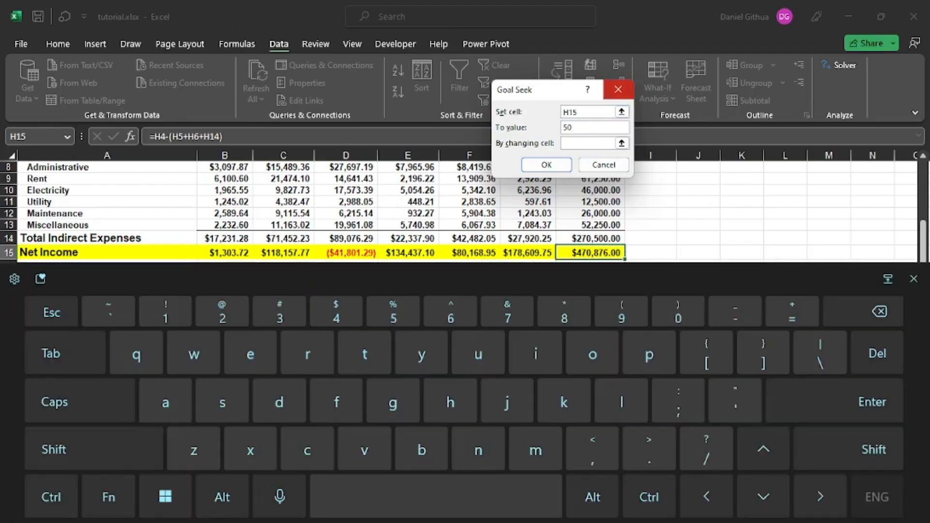
pyautogui.write('0000')
pyautogui.click(913, 279)
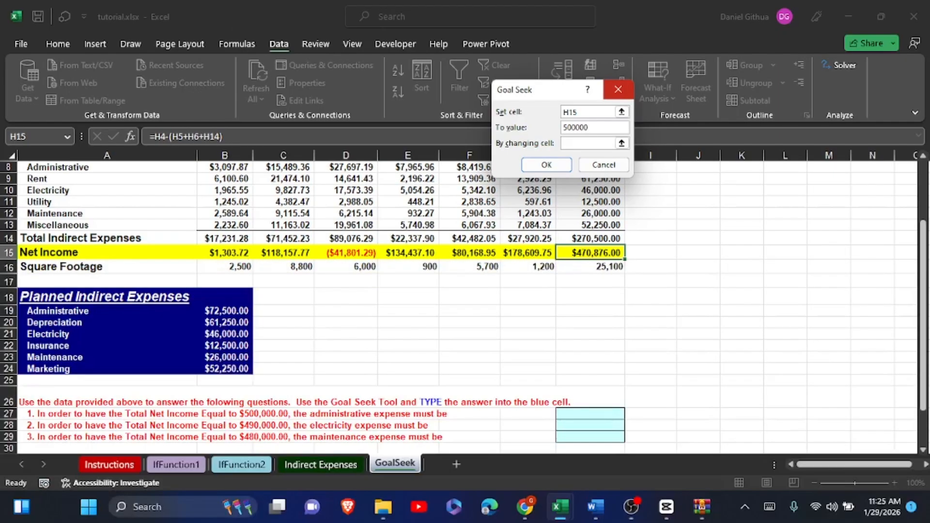
# - Solve the goal by changing the administrative expense in B19, and restore the sheet's original values after reading the solution
pyautogui.click(621, 142)
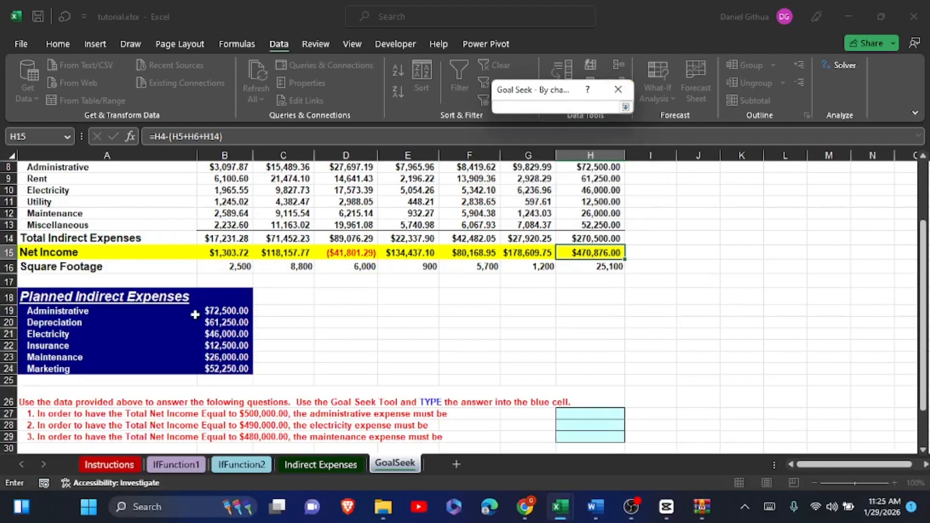
pyautogui.click(221, 312)
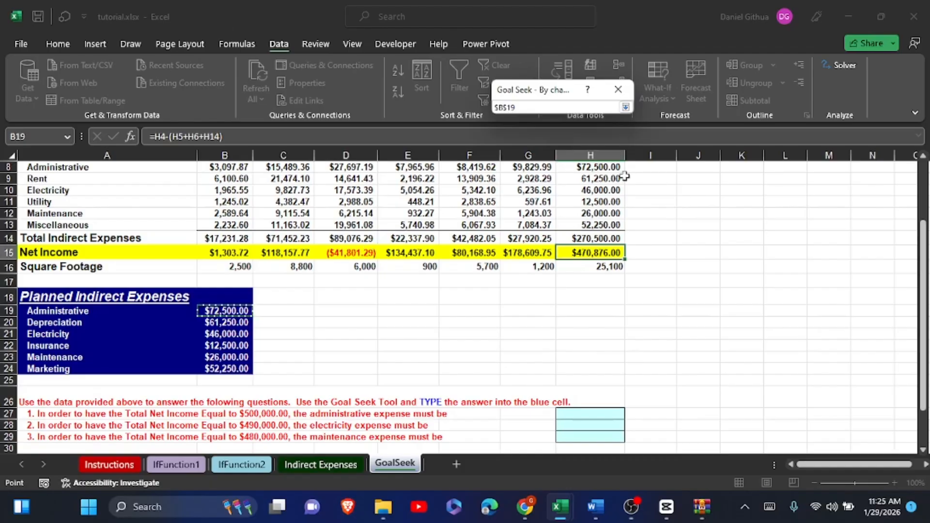
pyautogui.click(625, 107)
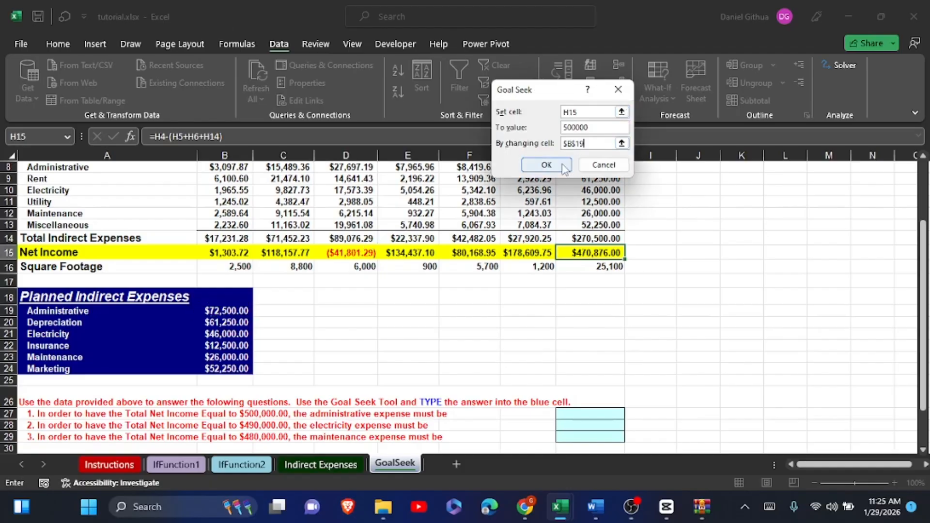
pyautogui.click(546, 165)
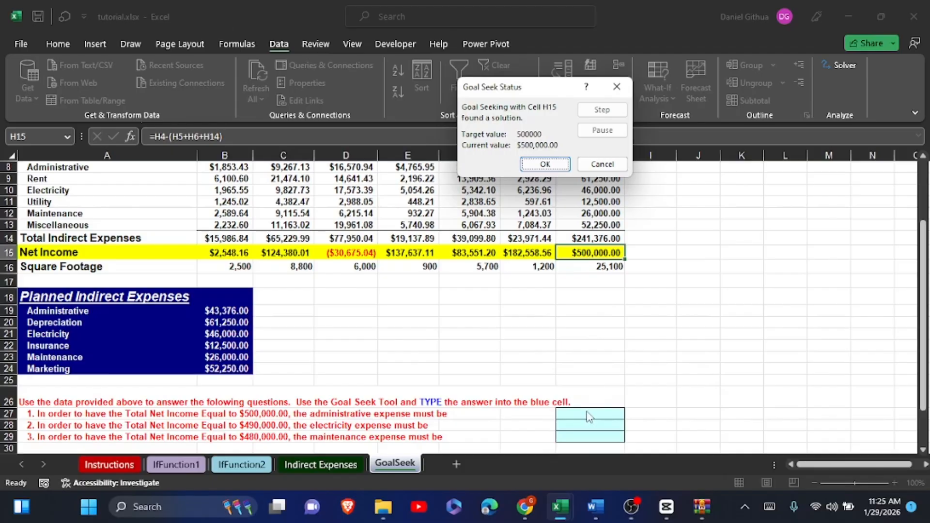
pyautogui.click(592, 164)
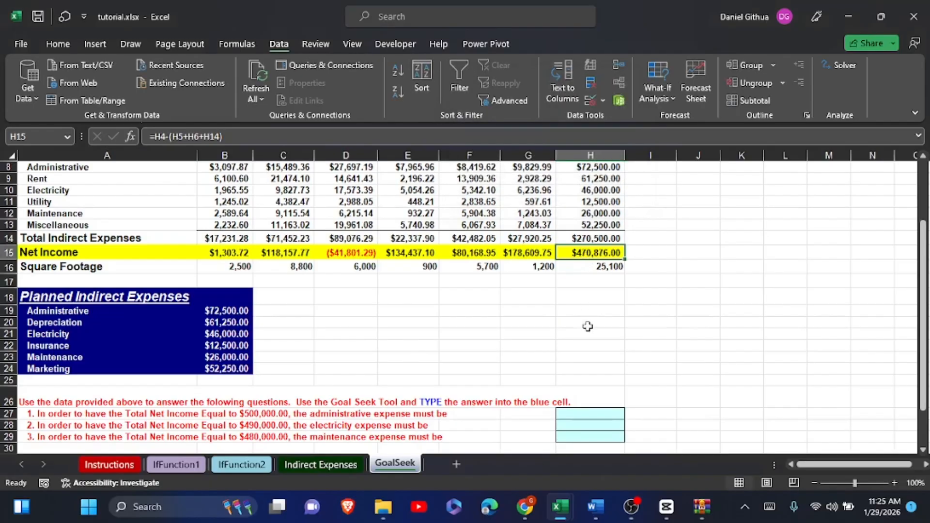
# - Enter 43376 in H27 as the administrative expense answer to question 1
pyautogui.click(590, 416)
pyautogui.write('43')
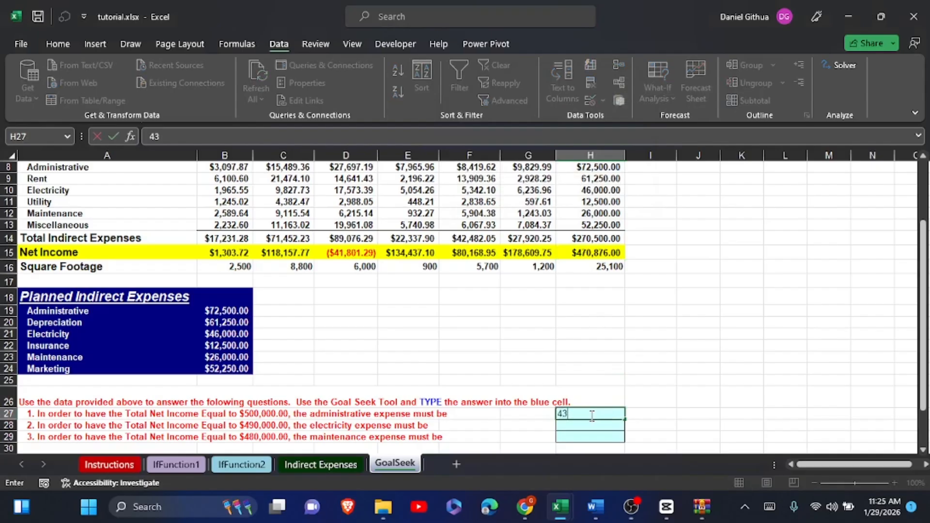
pyautogui.write('376')
pyautogui.click(621, 378)
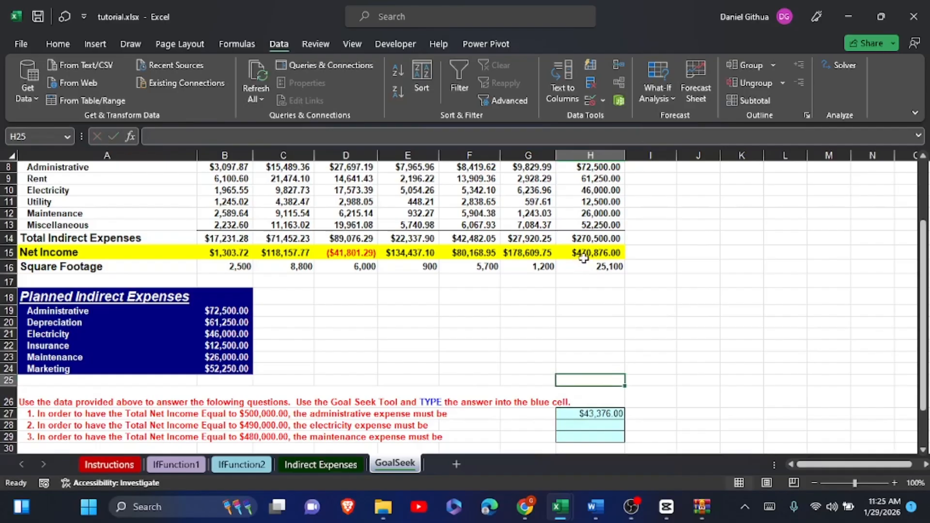
# - Start a Goal Seek on the total net income in H15 with a target value of 490000
pyautogui.click(575, 428)
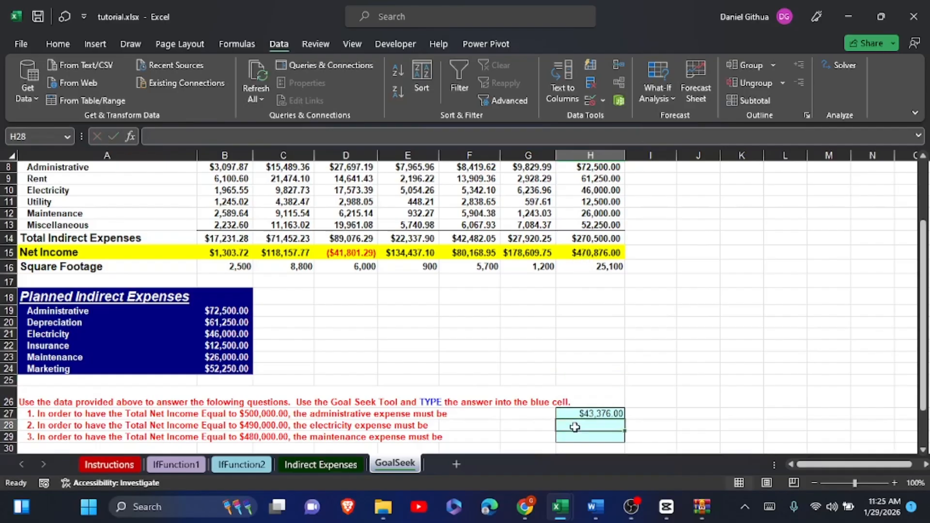
pyautogui.click(591, 250)
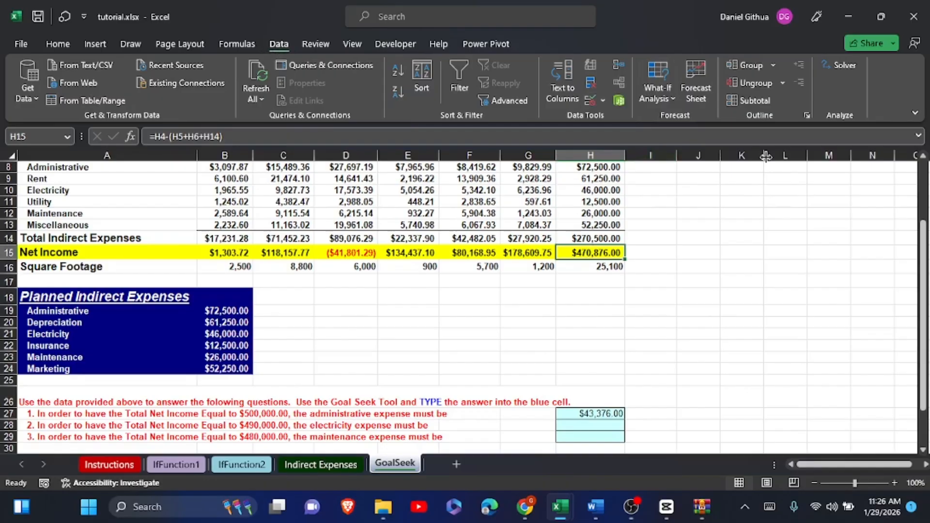
pyautogui.click(666, 98)
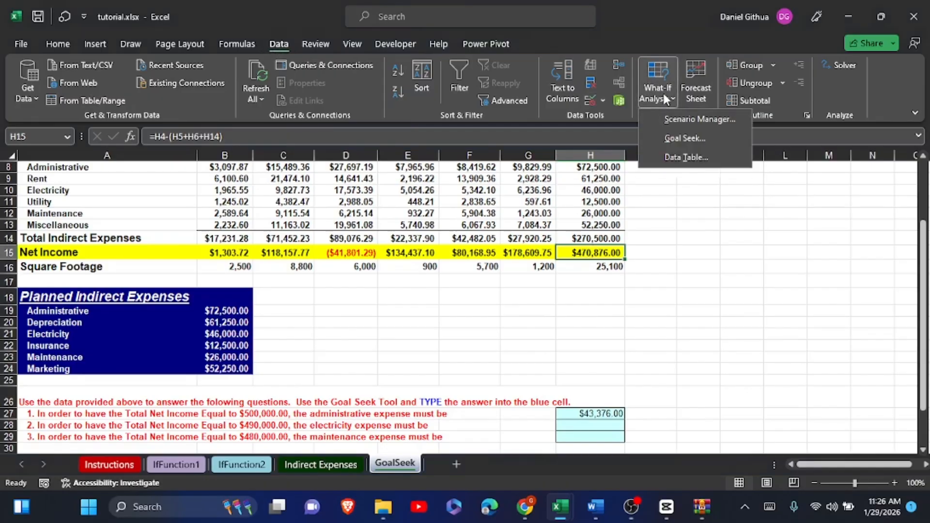
pyautogui.click(697, 138)
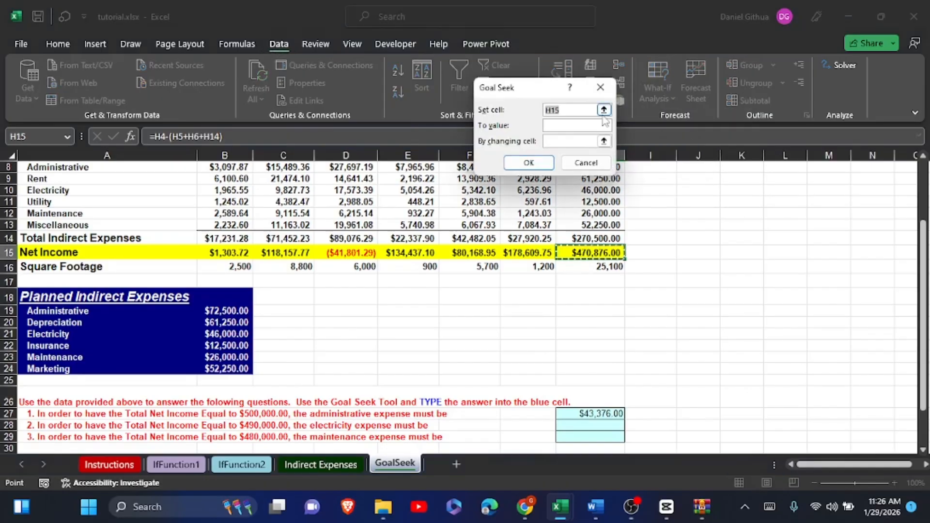
pyautogui.click(583, 126)
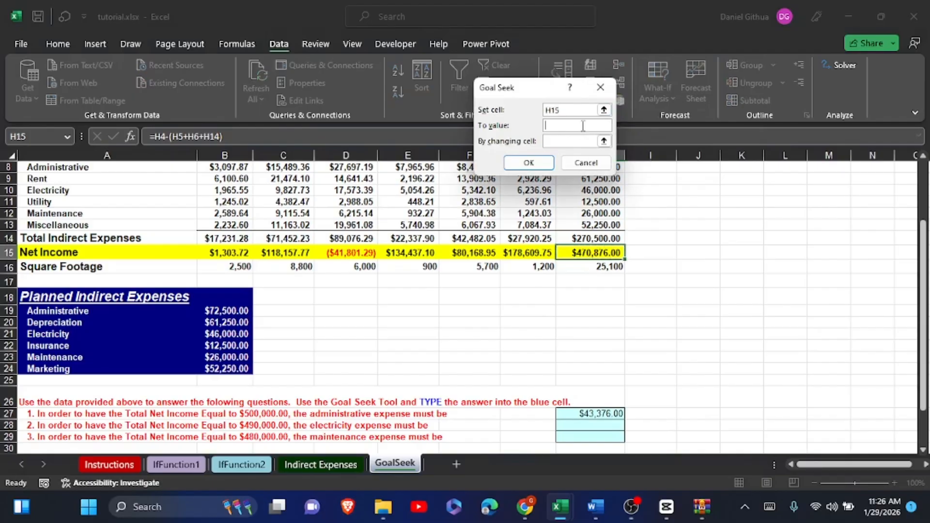
pyautogui.write('49000')
pyautogui.write('0')
# - Solve the goal by changing the electricity expense in B21, and restore the sheet's original values after reading the solution
pyautogui.click(604, 140)
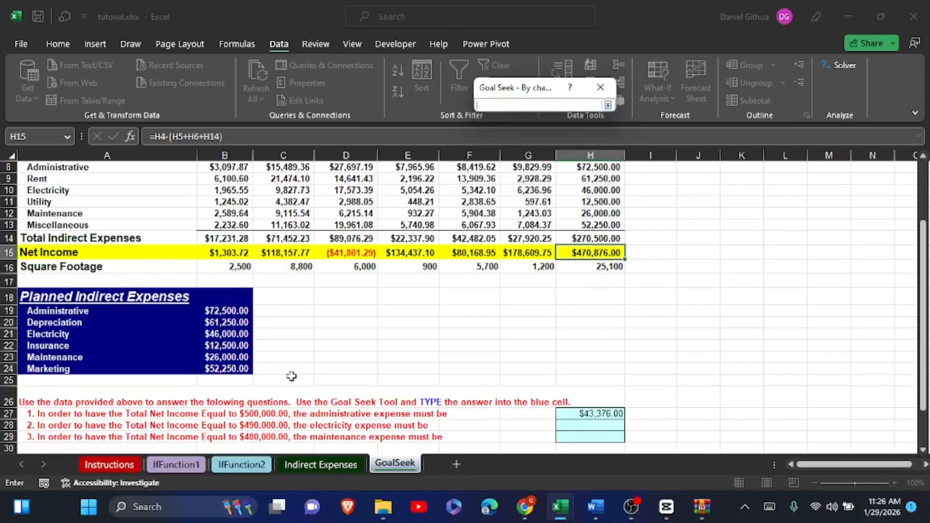
pyautogui.click(225, 333)
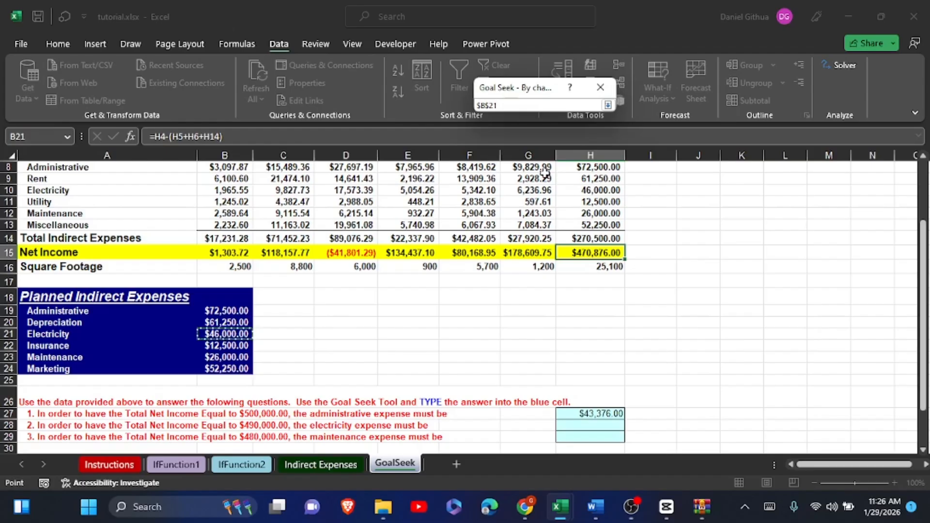
pyautogui.click(528, 179)
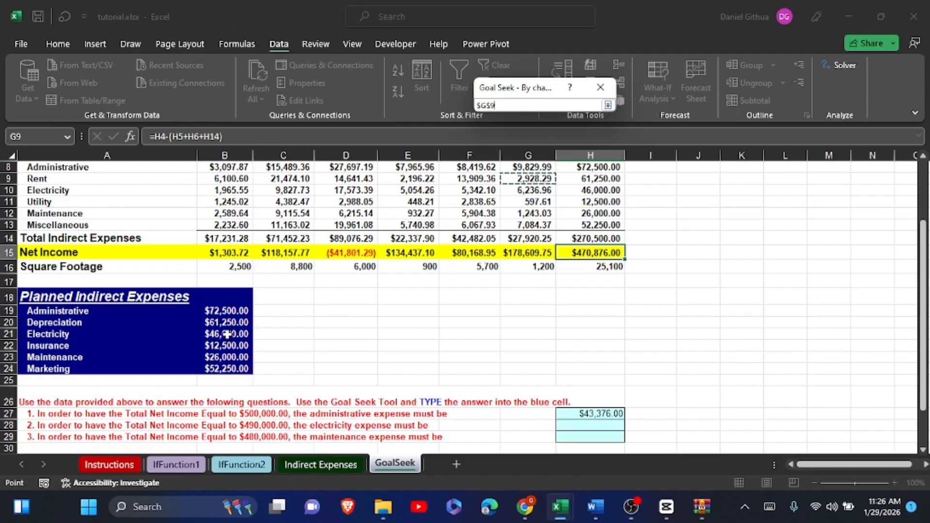
pyautogui.click(226, 334)
pyautogui.click(607, 106)
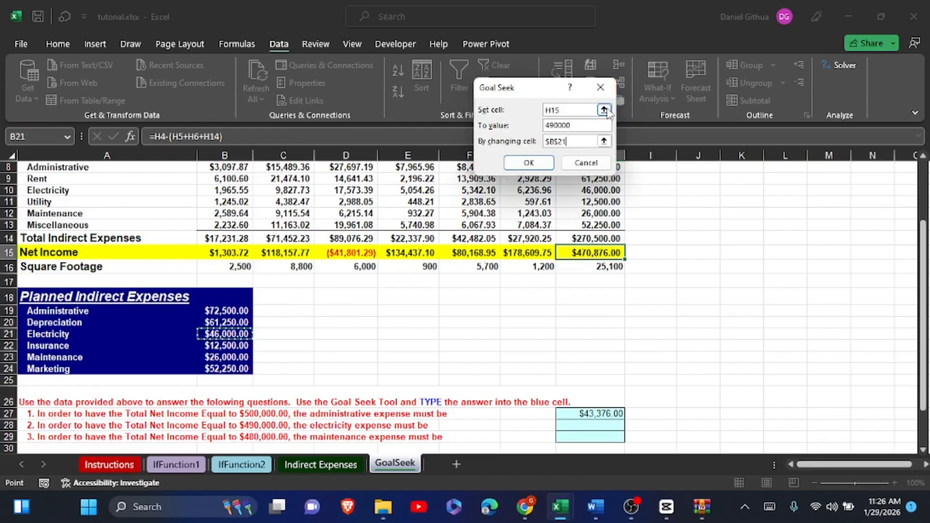
pyautogui.click(532, 163)
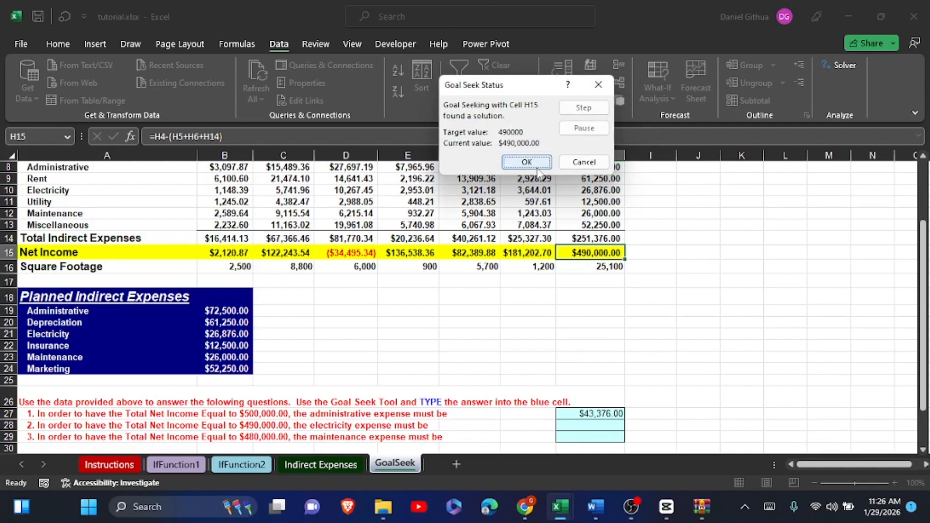
pyautogui.click(575, 164)
# - Enter 26876 in H28 as the electricity expense answer to question 2
pyautogui.click(575, 424)
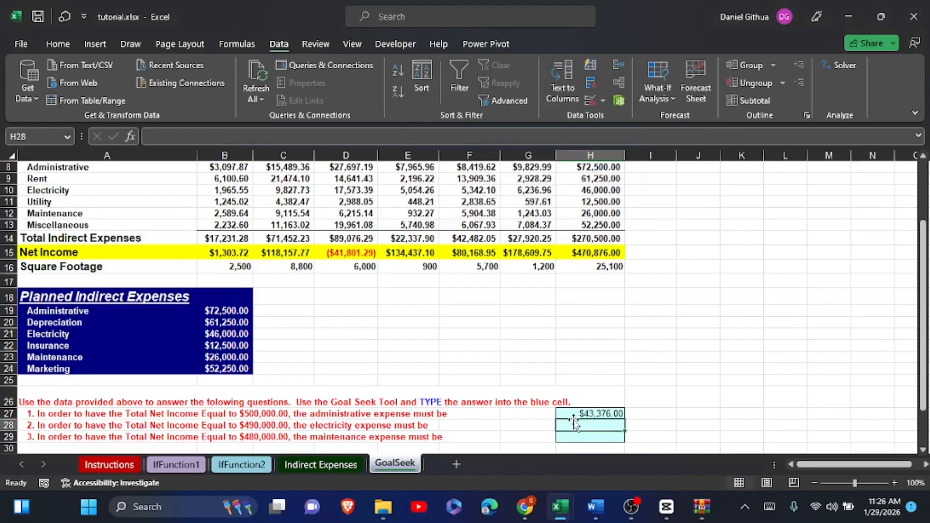
pyautogui.write('26876')
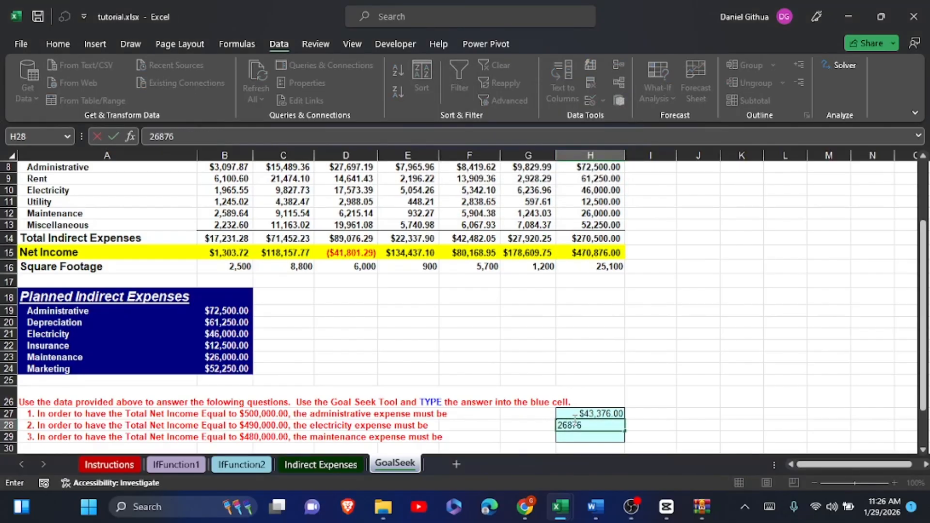
pyautogui.click(600, 437)
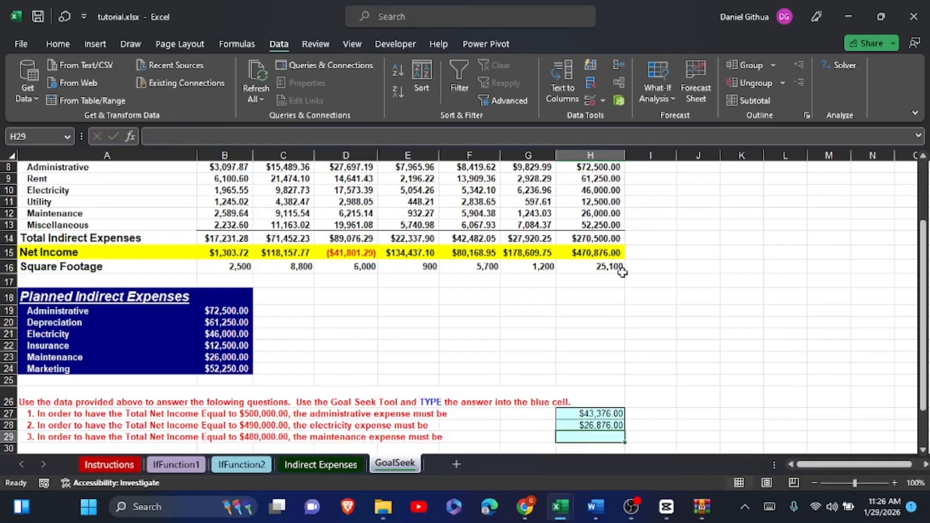
# - Start a Goal Seek on the total net income in H15 with a target value of 480000
pyautogui.click(584, 258)
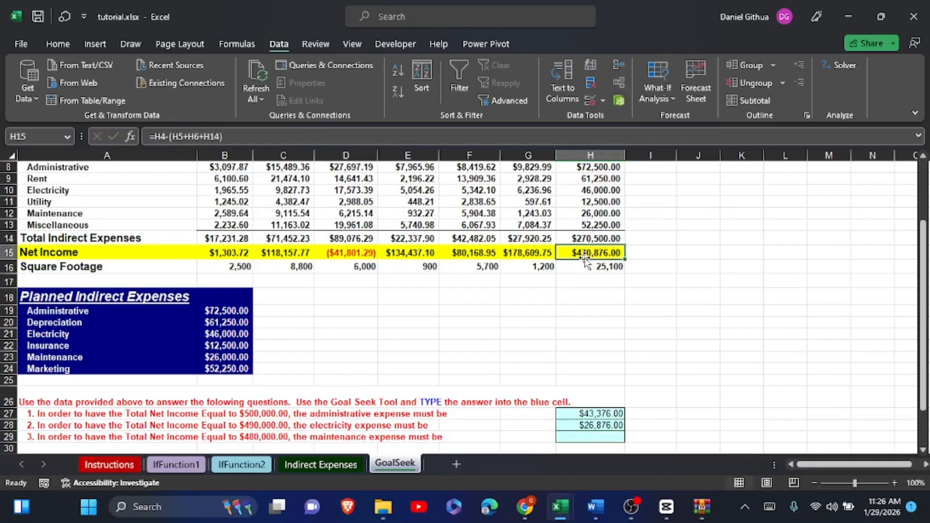
pyautogui.click(658, 97)
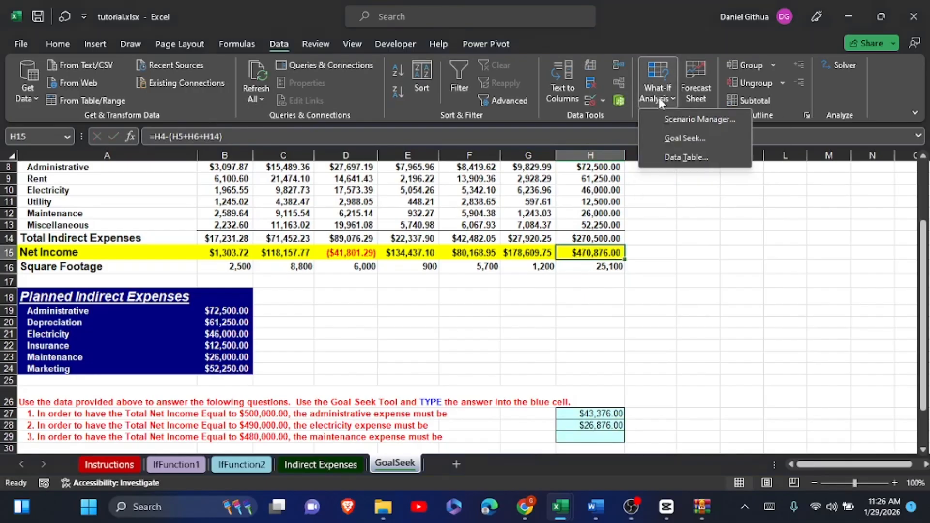
pyautogui.click(669, 135)
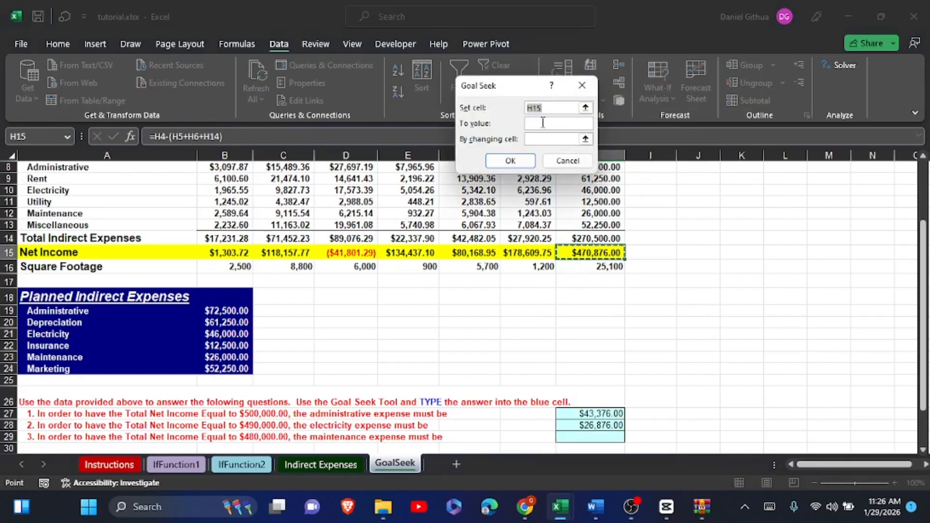
pyautogui.click(543, 123)
pyautogui.write('4')
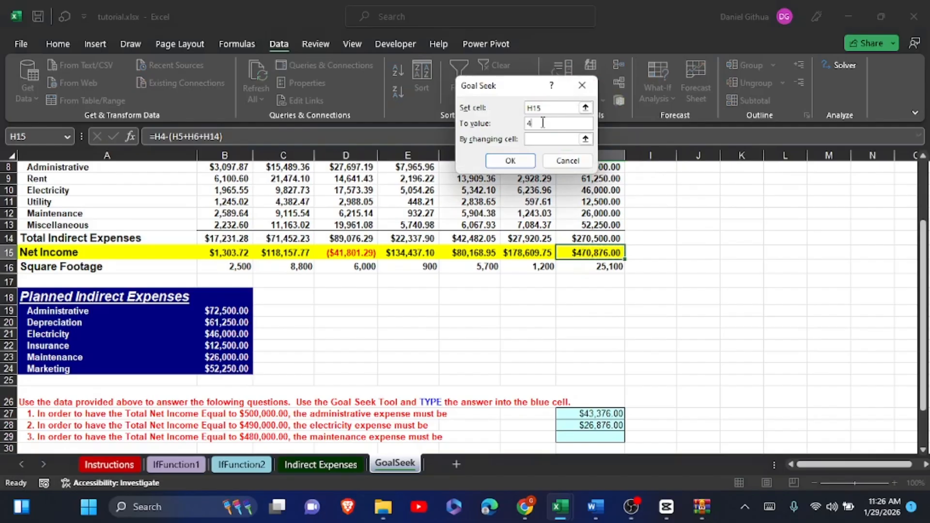
pyautogui.write('8')
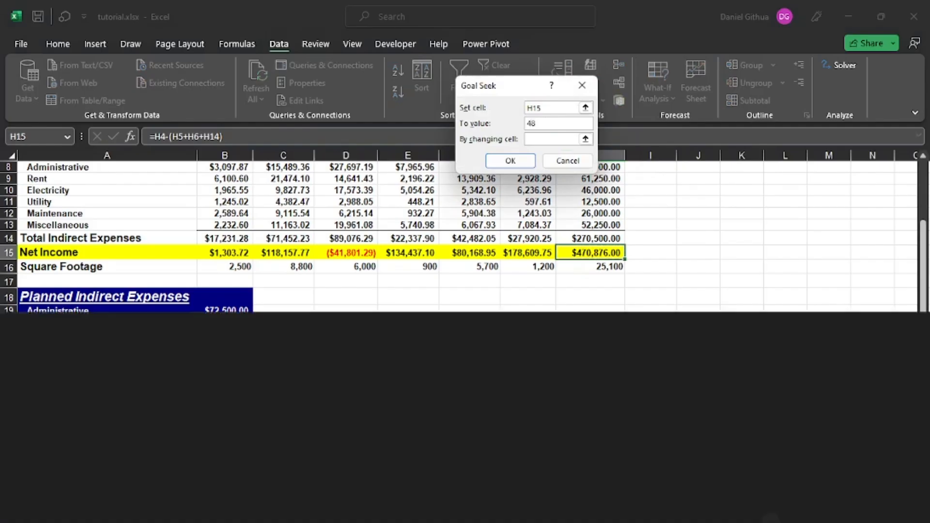
pyautogui.write('0000')
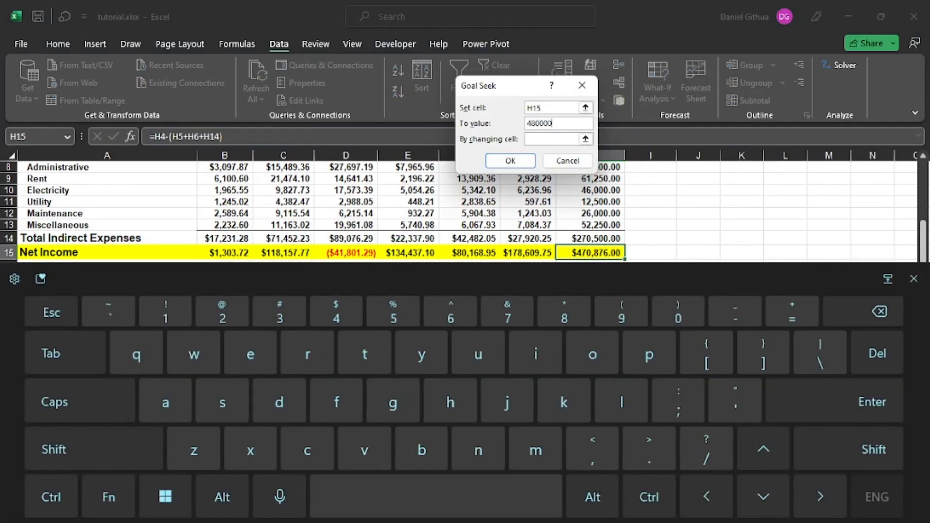
pyautogui.click(913, 279)
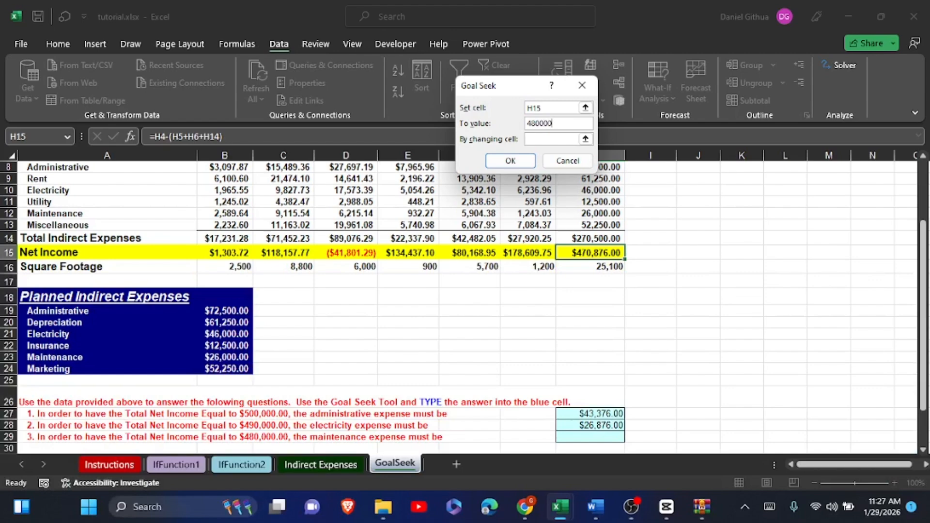
# - Solve the goal by changing the maintenance expense in B23, and restore the sheet's original values after reading the solution
pyautogui.click(586, 139)
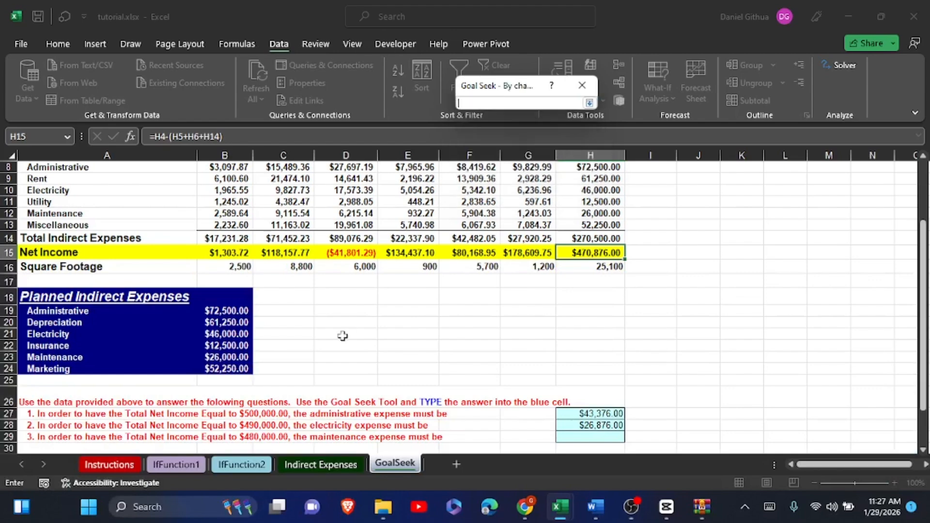
pyautogui.click(226, 357)
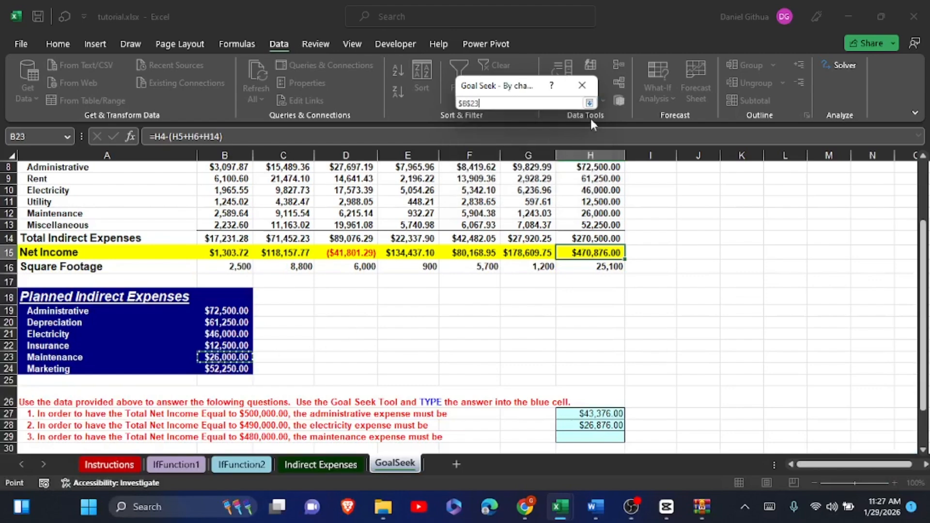
pyautogui.click(589, 103)
pyautogui.click(517, 164)
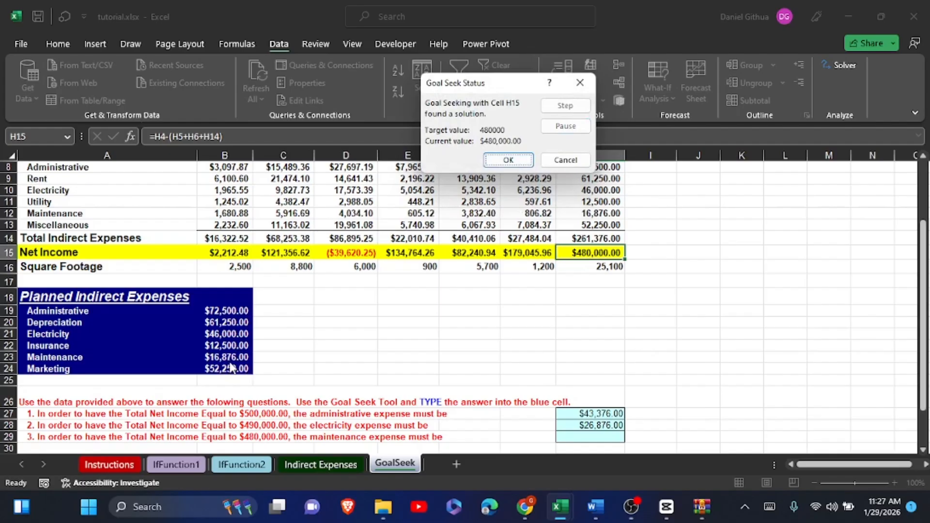
pyautogui.click(565, 159)
# - Enter 16876 in H29 as the maintenance expense answer to question 3
pyautogui.click(596, 439)
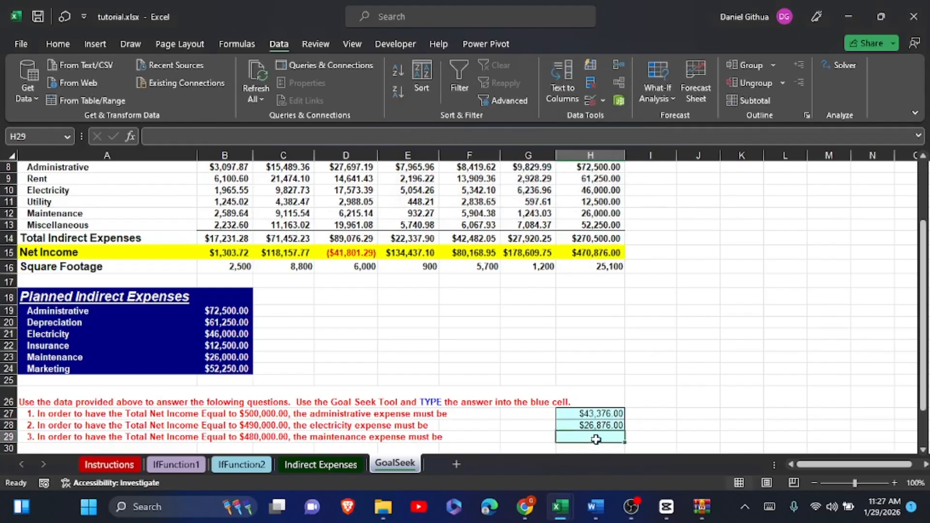
pyautogui.write('16876')
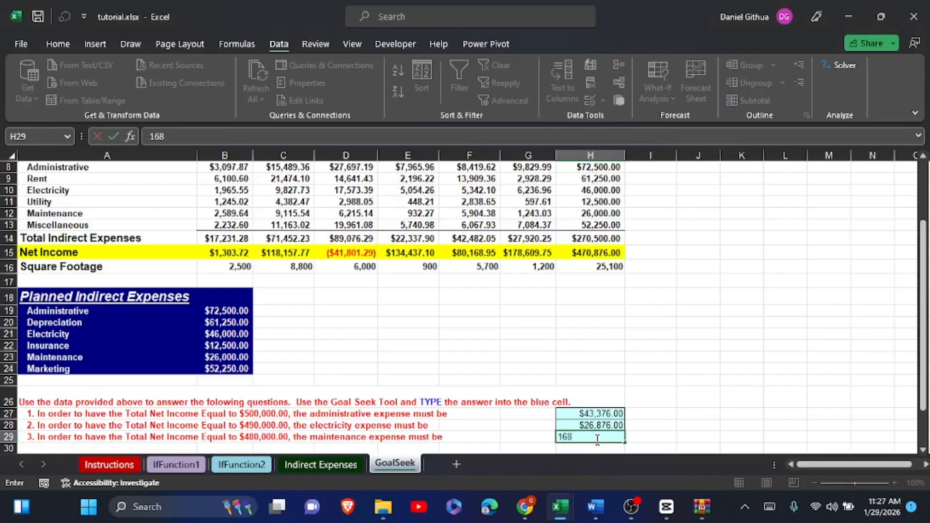
pyautogui.click(692, 356)
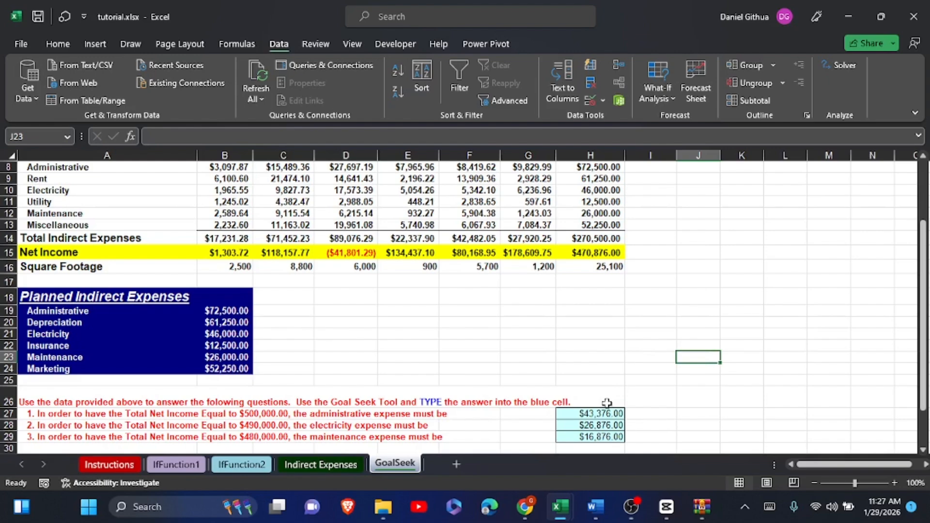
# - Start another Goal Seek on the total net income in H15 with a target value of 500000
pyautogui.click(610, 249)
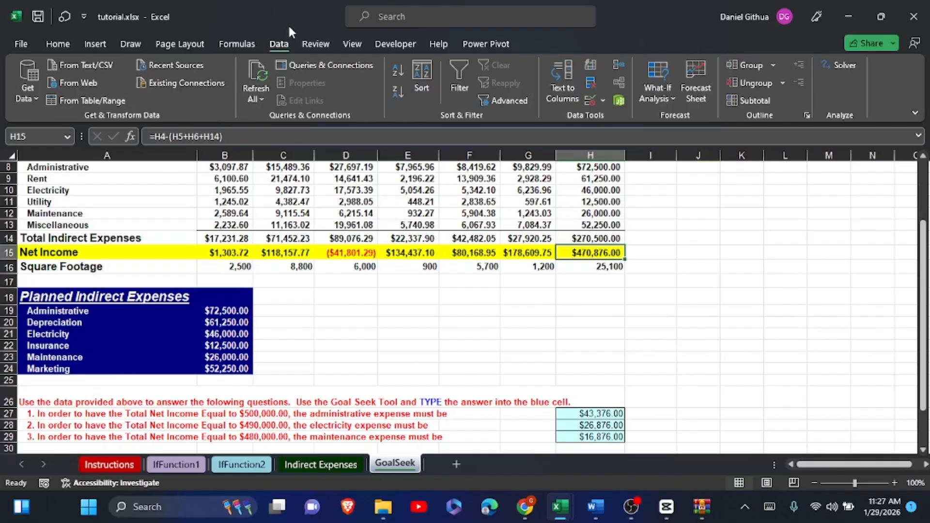
pyautogui.click(665, 100)
pyautogui.click(671, 133)
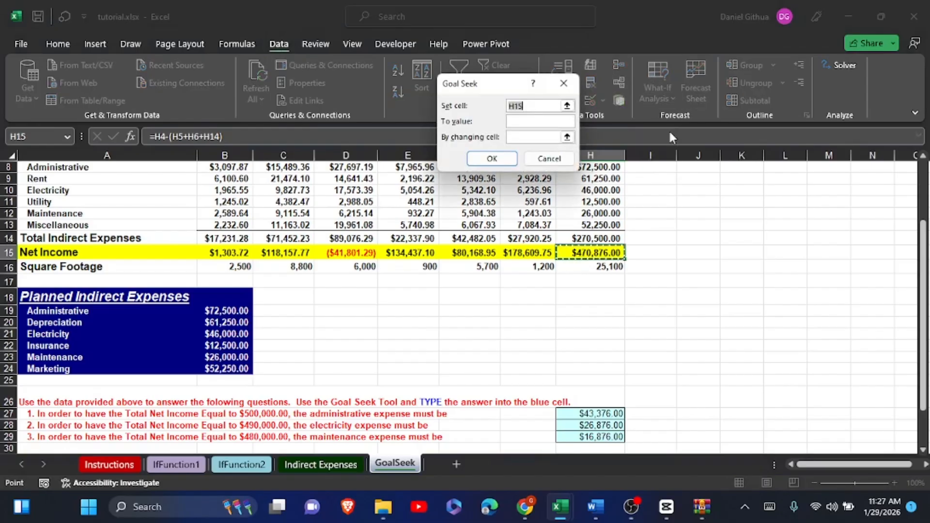
pyautogui.click(517, 121)
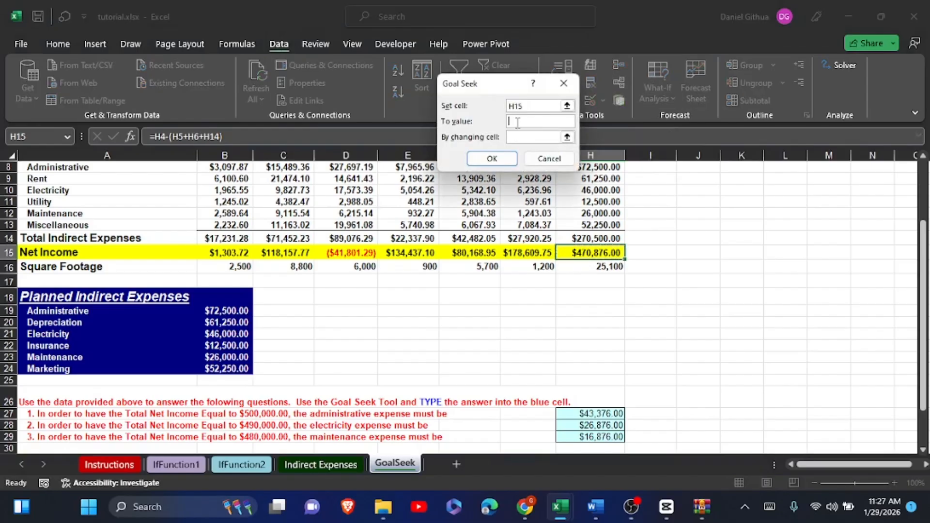
pyautogui.write('500000')
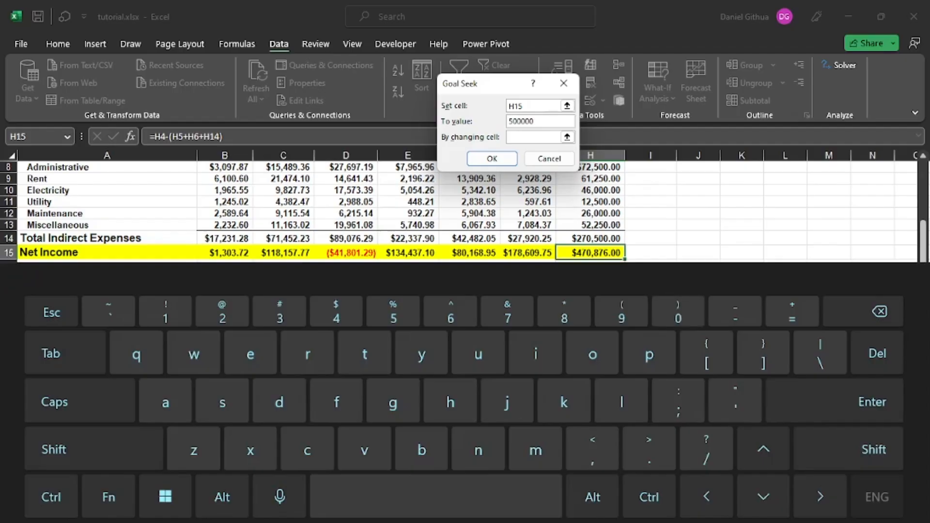
pyautogui.click(913, 279)
# - Solve the goal by changing the administrative expense in B19, keep the solution in the sheet, and select B19
pyautogui.click(568, 137)
pyautogui.click(568, 137)
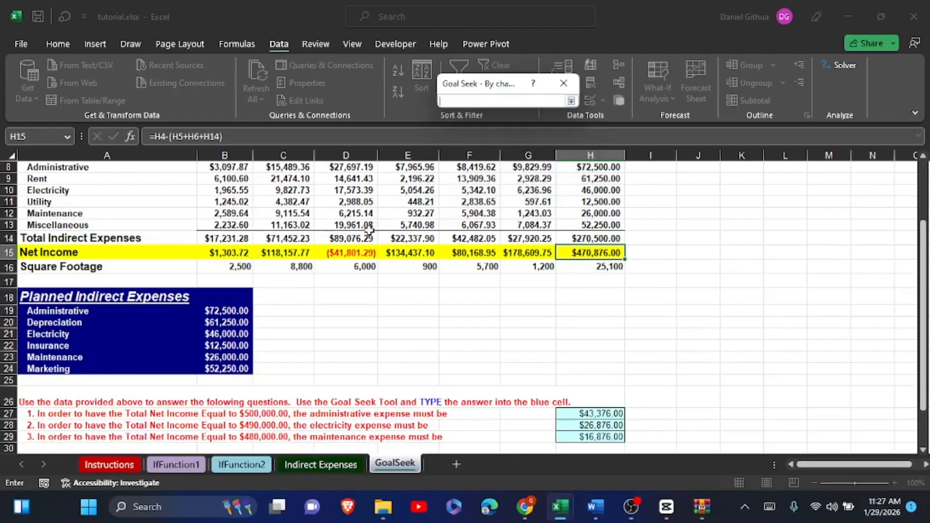
pyautogui.click(216, 314)
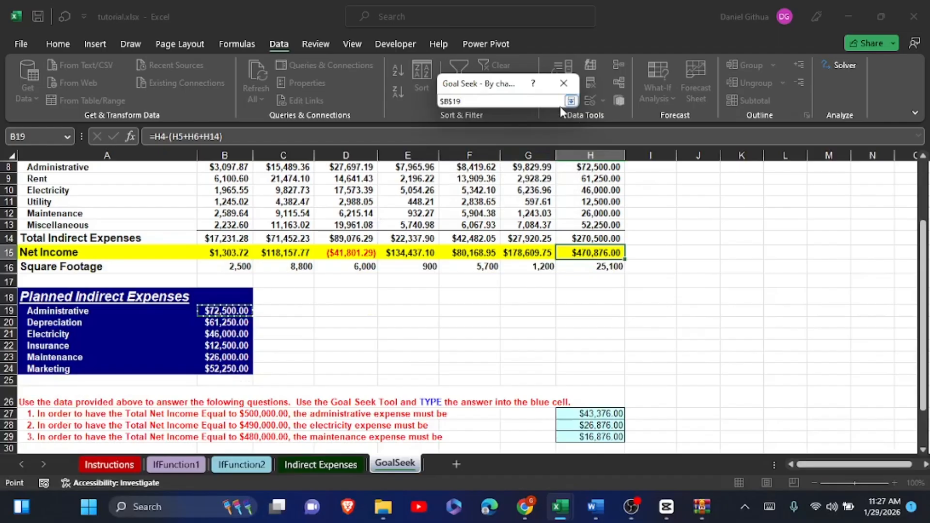
pyautogui.click(571, 100)
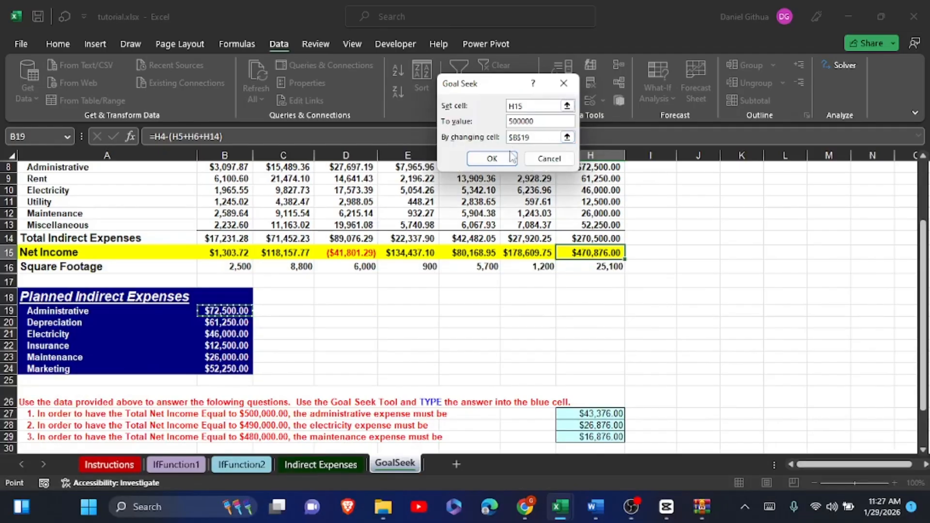
pyautogui.click(492, 159)
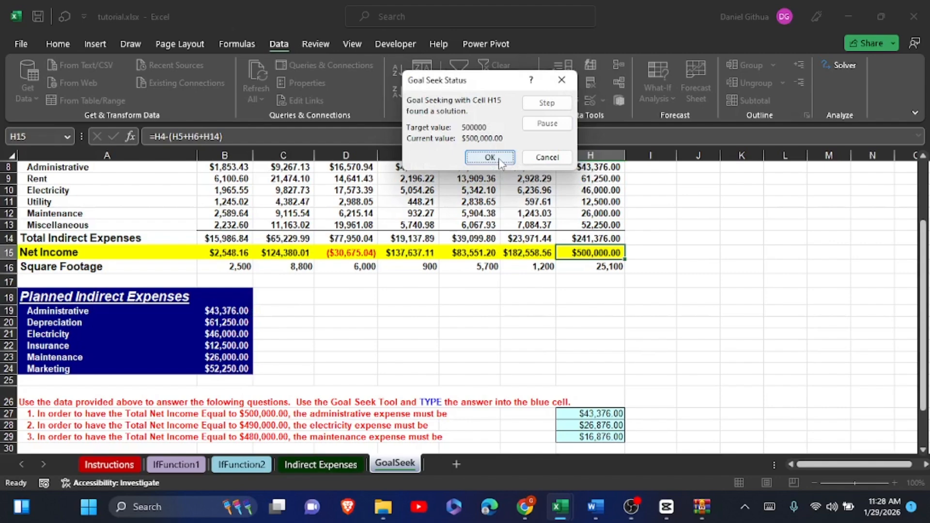
pyautogui.click(490, 158)
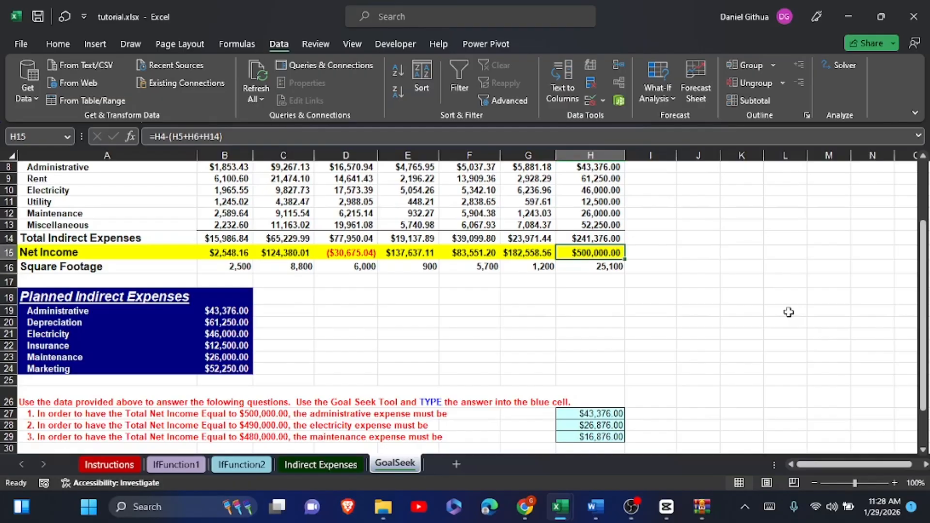
pyautogui.click(215, 313)
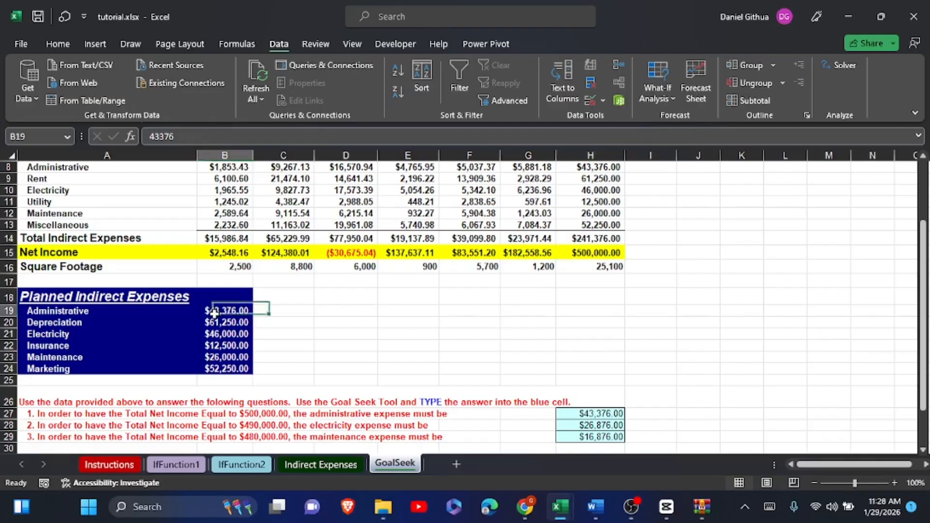